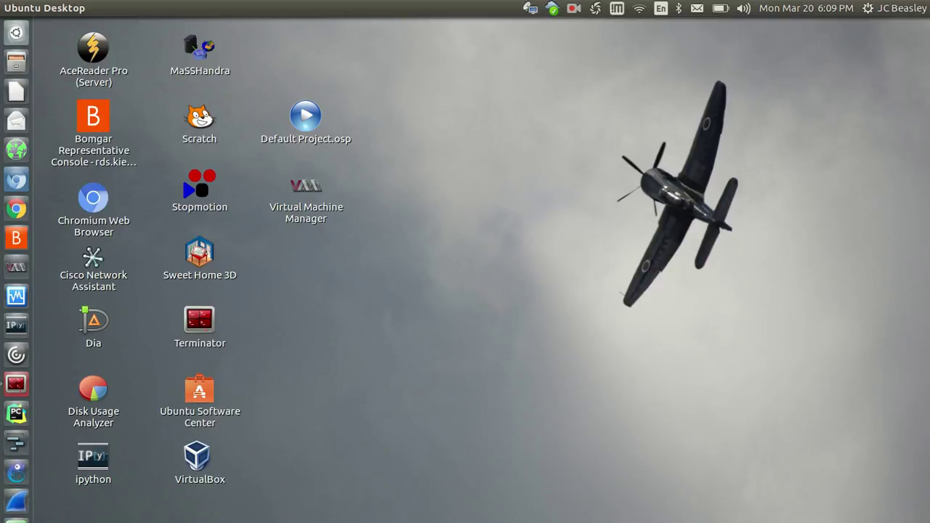
Launch Chromium and load the ubuntu.com website
click(16, 180)
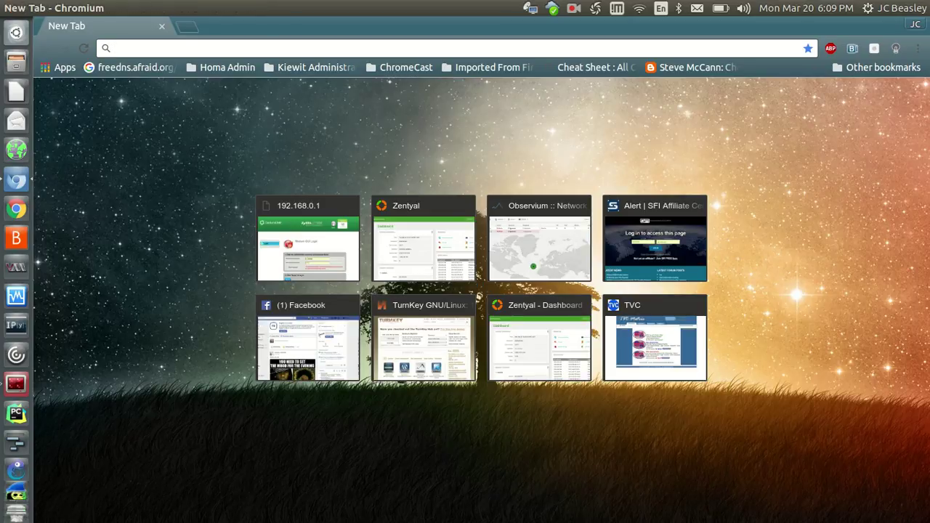
text(ubuntu.com)
key(Return)
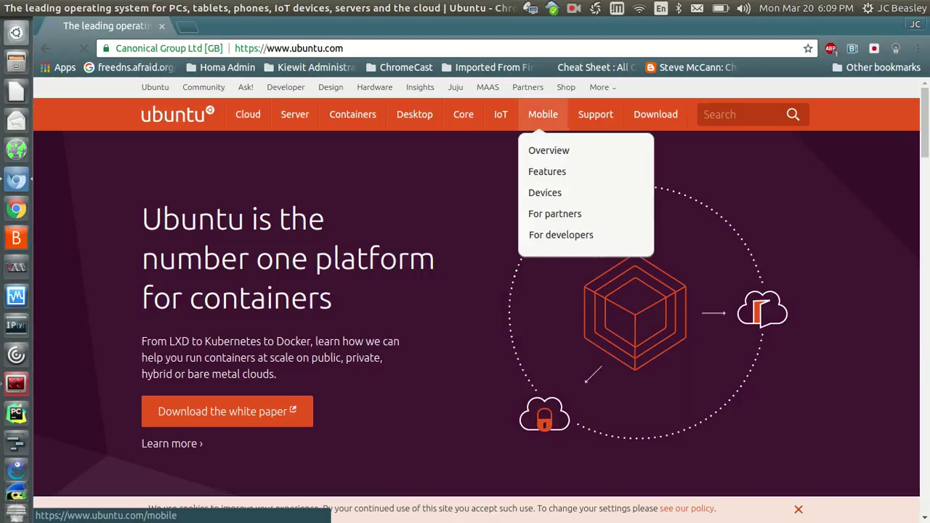
Go to the Download Ubuntu Desktop page from the Download menu
mouse_move(414, 116)
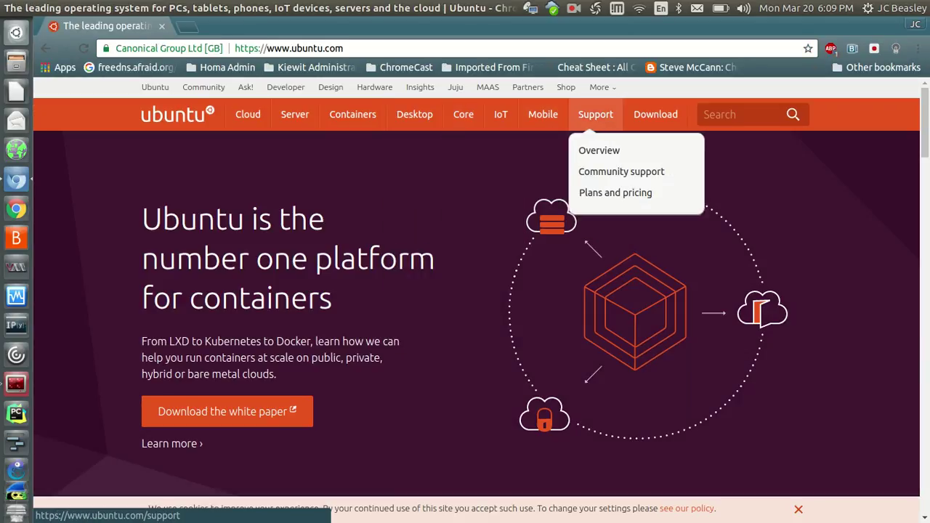
mouse_move(655, 116)
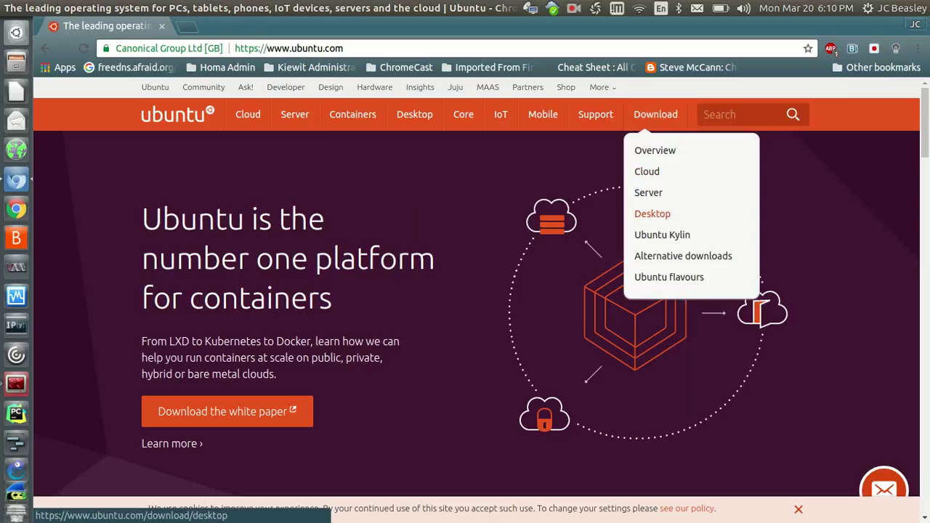
click(653, 214)
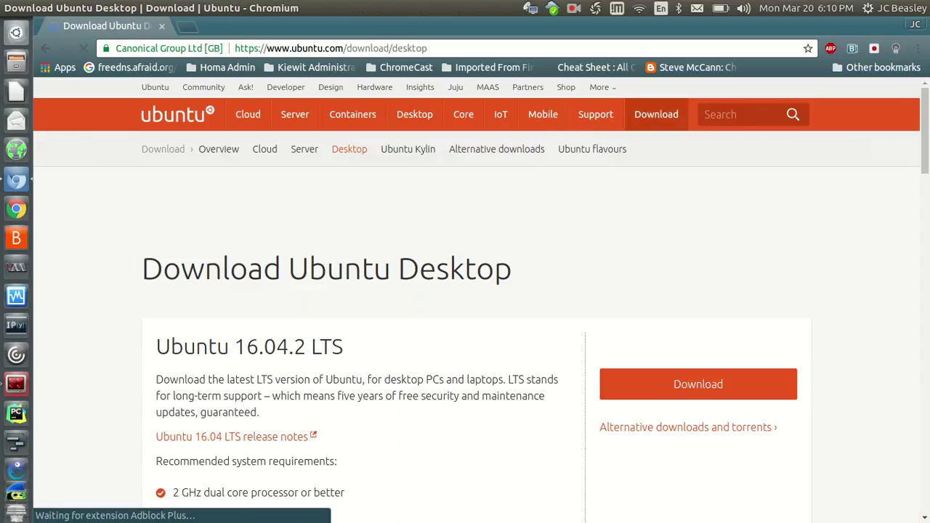
Find Ubuntu 16.04.2 LTS on the page and start its download
scroll(466, 290, down, 6)
scroll(465, 290, up, 3)
scroll(466, 291, down, 1)
scroll(465, 291, down, 2)
scroll(465, 291, up, 4)
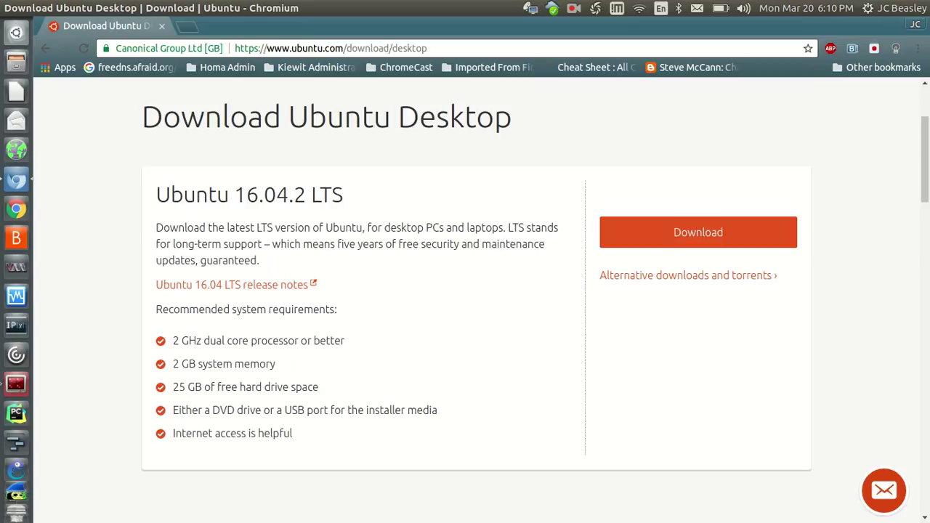
scroll(465, 291, down, 5)
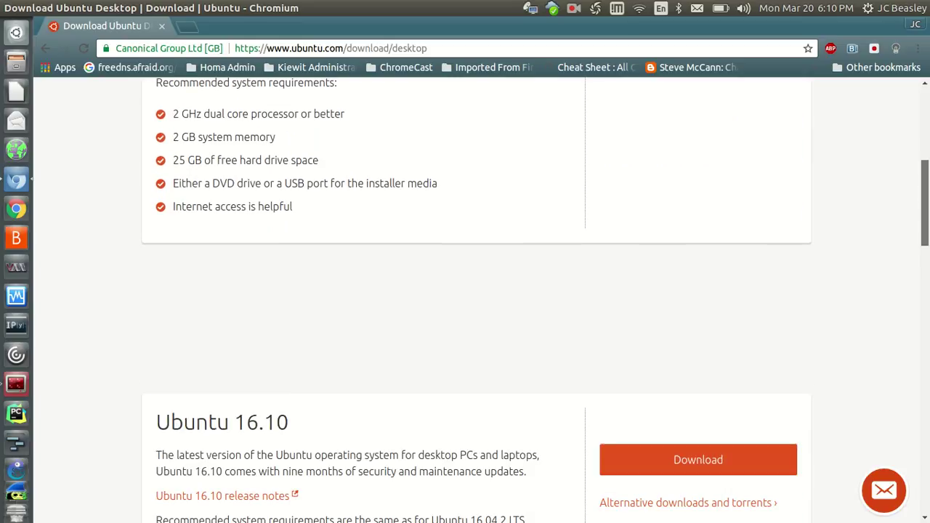
scroll(465, 291, up, 5)
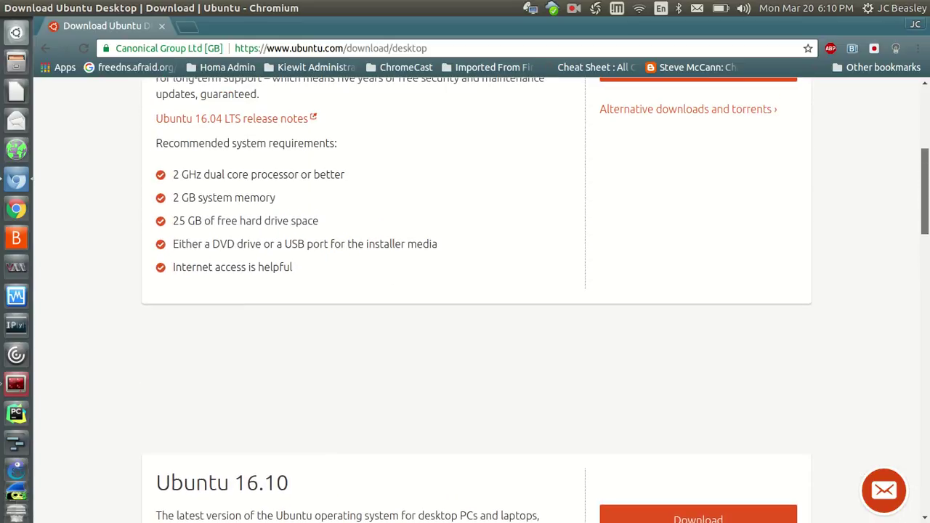
scroll(465, 290, down, 4)
scroll(465, 290, up, 4)
scroll(465, 291, down, 2)
scroll(465, 291, up, 1)
scroll(465, 290, down, 2)
scroll(465, 291, up, 2)
scroll(465, 290, down, 1)
scroll(465, 291, down, 1)
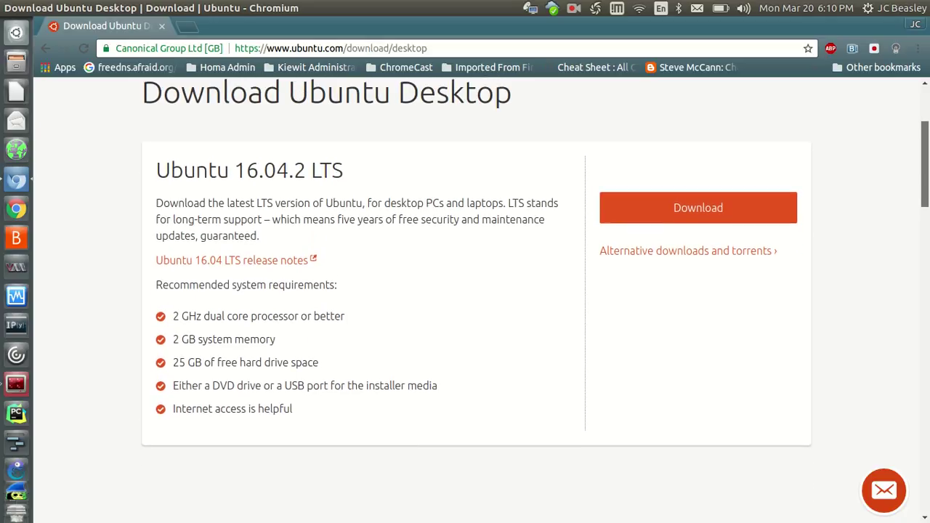
scroll(465, 291, up, 1)
scroll(465, 291, up, 1)
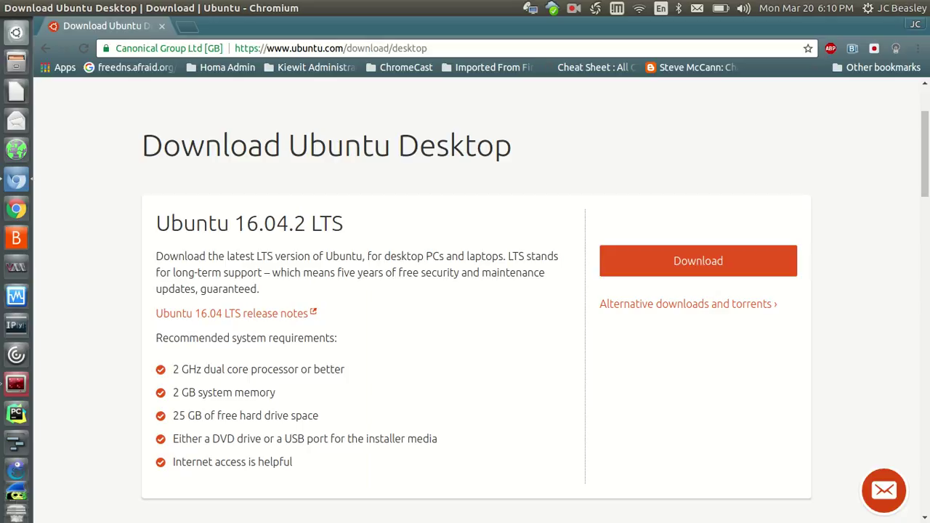
click(698, 261)
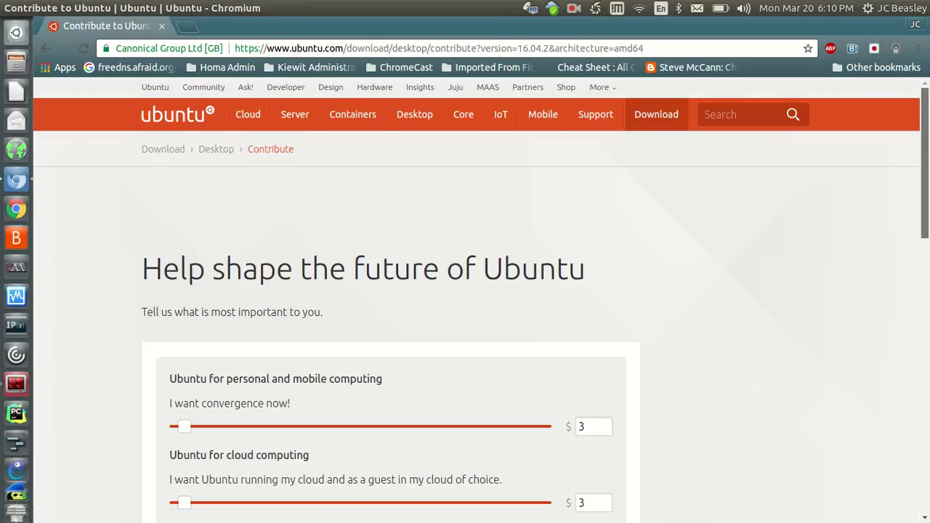
Look over the 'Help shape the future of Ubuntu' page, then minimise Chromium
scroll(465, 305, down, 5)
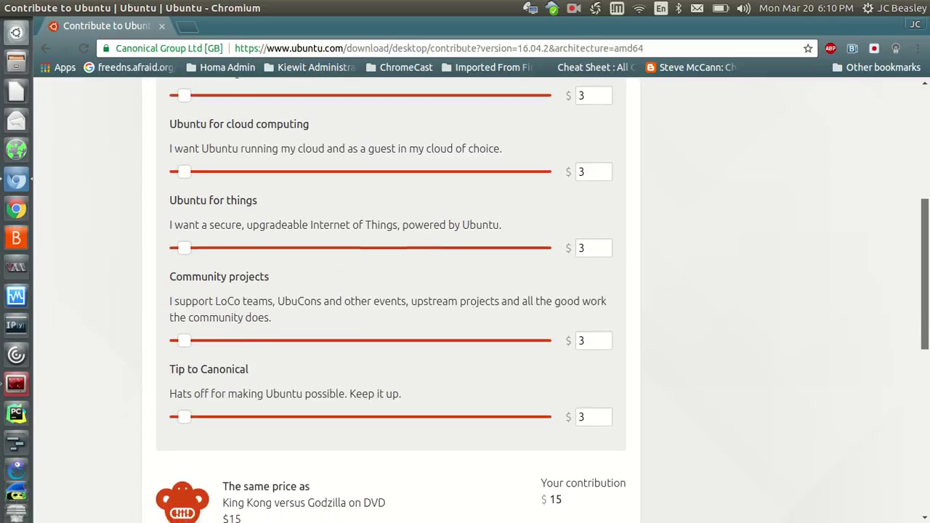
scroll(391, 291, down, 4)
scroll(391, 291, down, 2)
scroll(465, 299, up, 2)
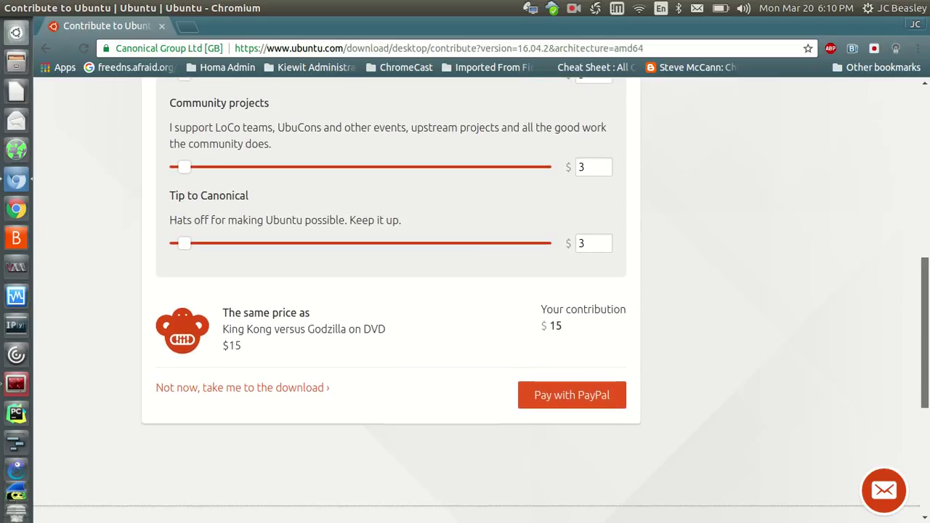
scroll(465, 300, up, 1)
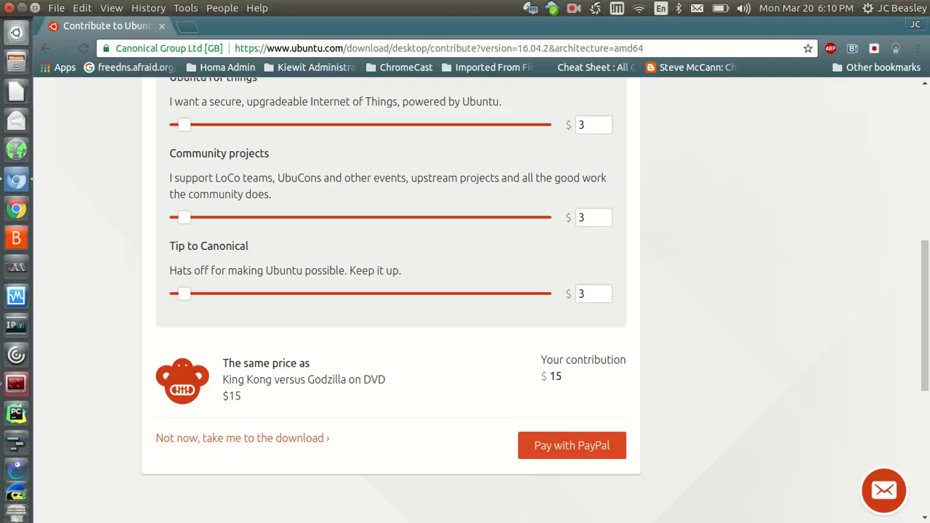
click(22, 8)
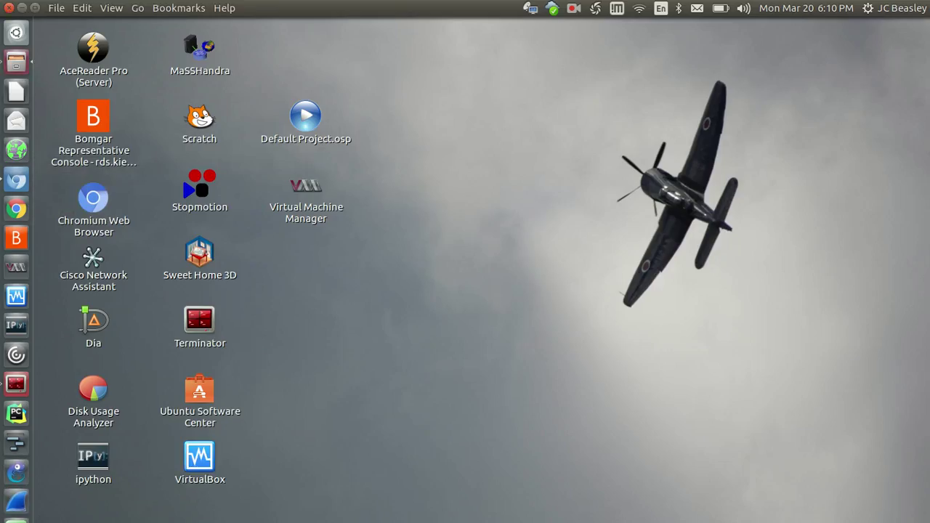
Select ubuntu-16.04.2-desktop-amd64.iso in the Downloads folder in Files, then launch VirtualBox Manager
key(ctrl+alt+Down)
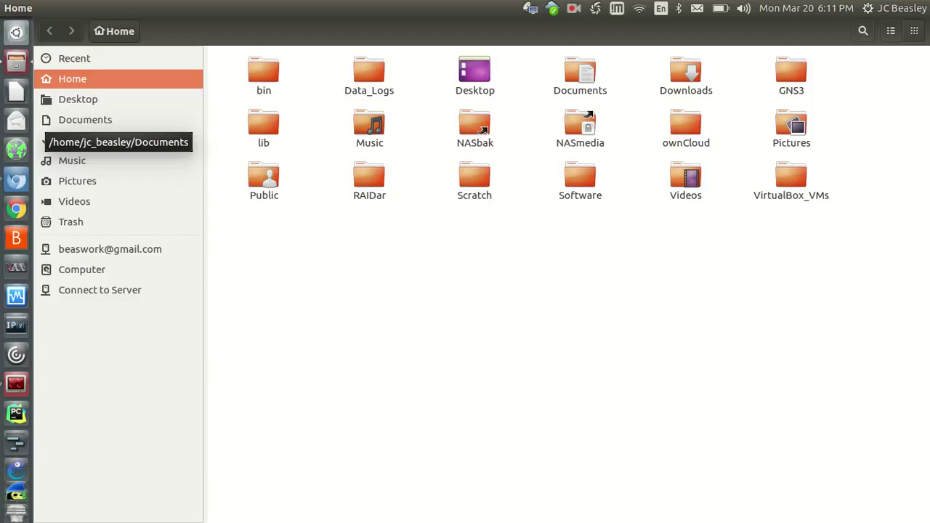
double_click(686, 72)
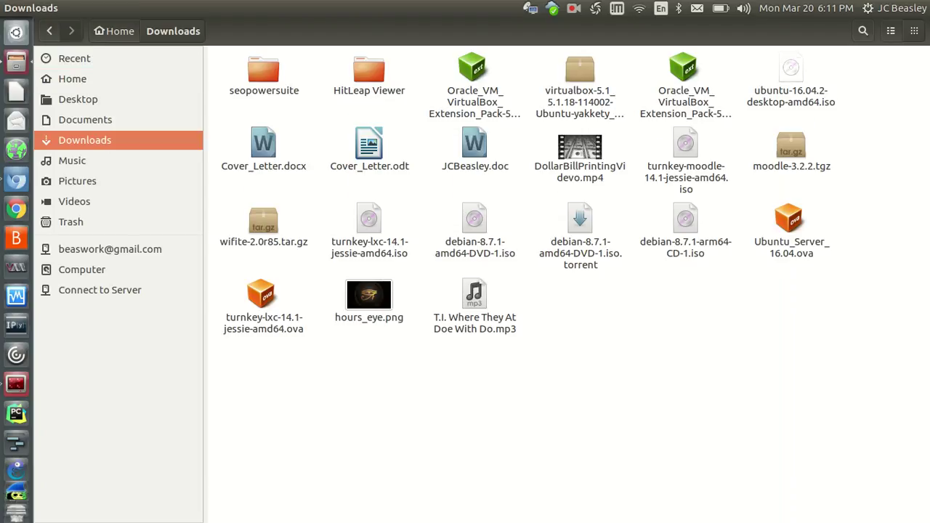
click(790, 69)
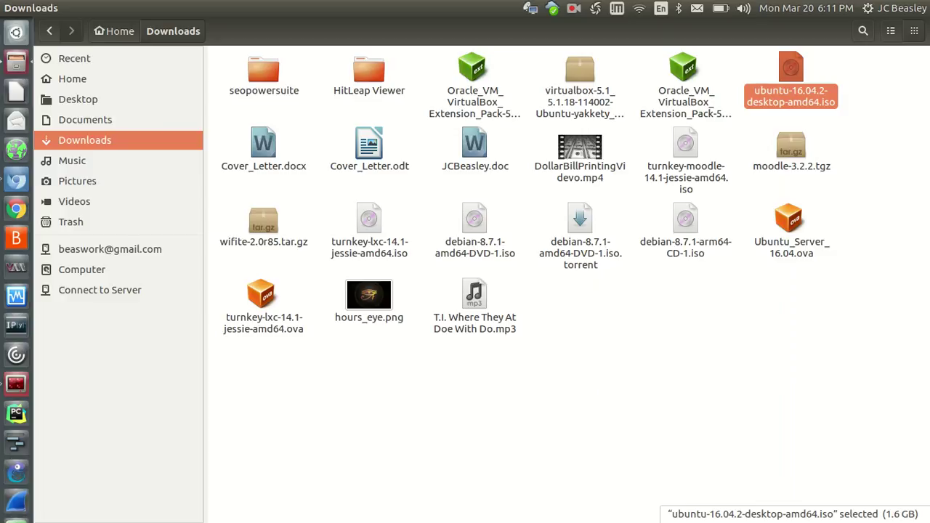
click(16, 296)
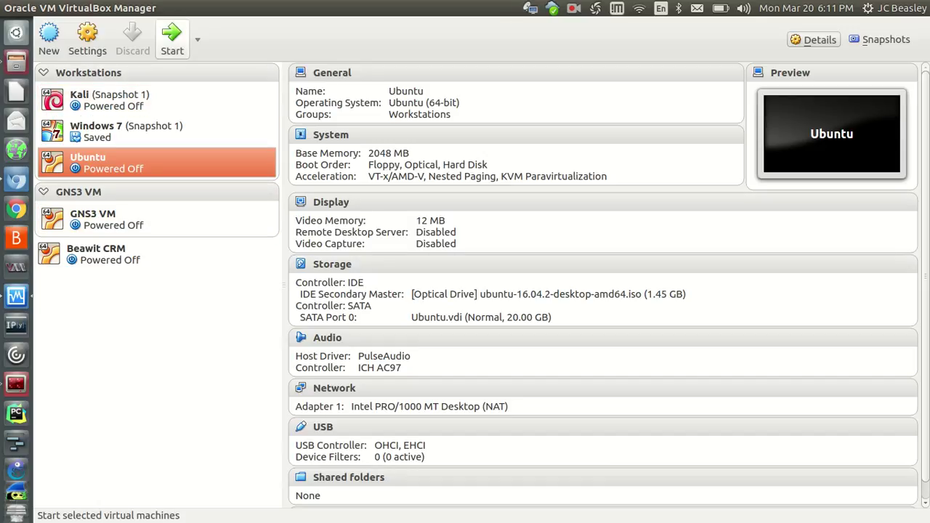
Start the Ubuntu VM and make its window full-screen
click(172, 37)
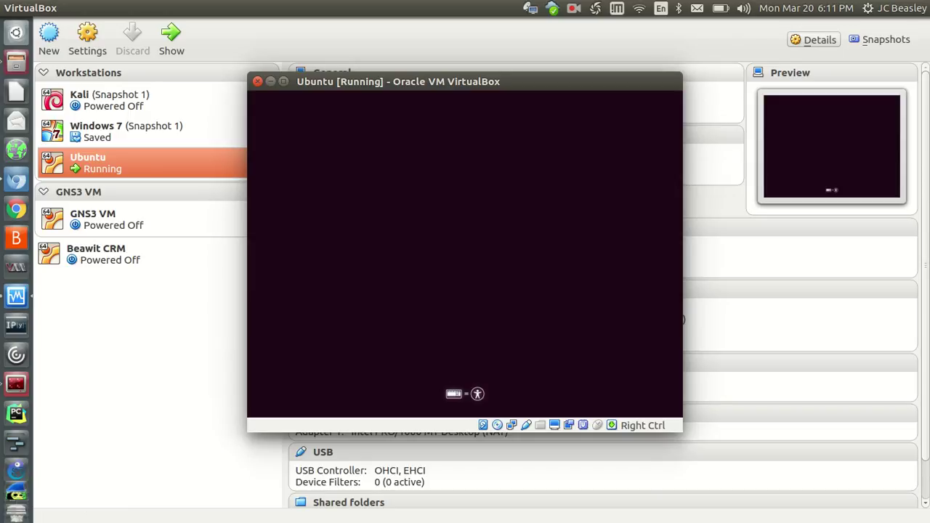
key(ctrl+super+Up)
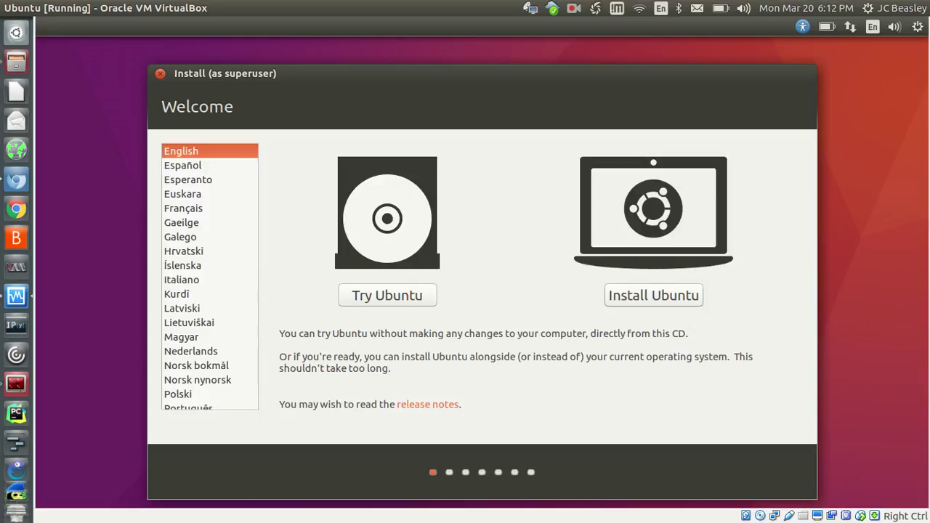
Choose Install Ubuntu and tick 'Download updates while installing Ubuntu'
click(653, 295)
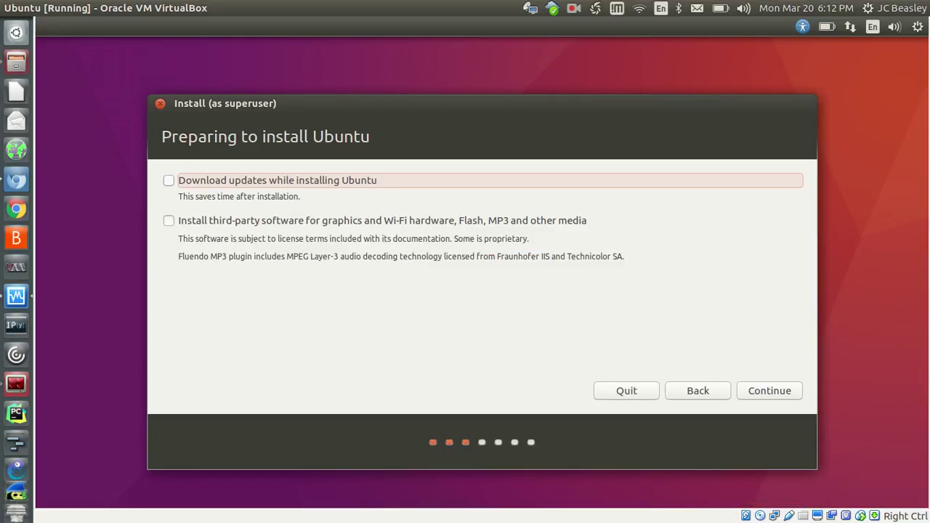
click(169, 180)
Also tick third-party software installation and continue to Installation type
click(169, 220)
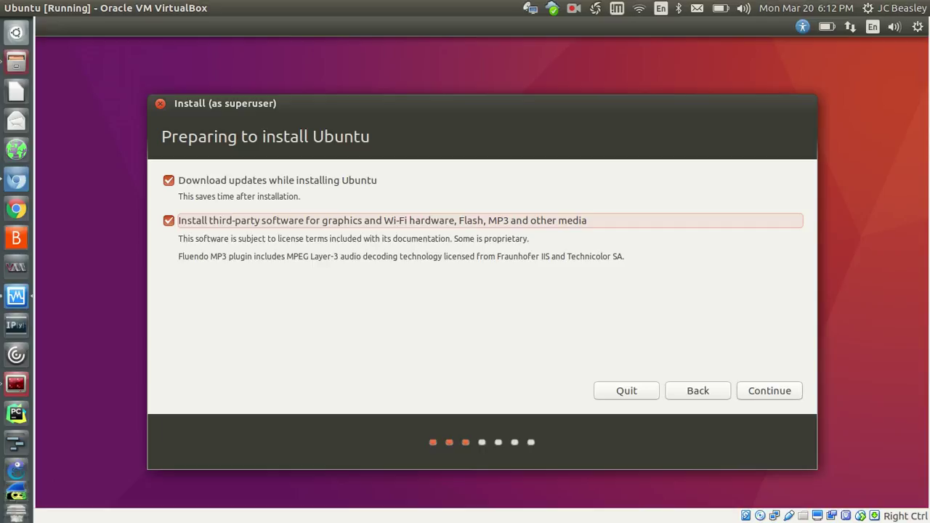
key(Return)
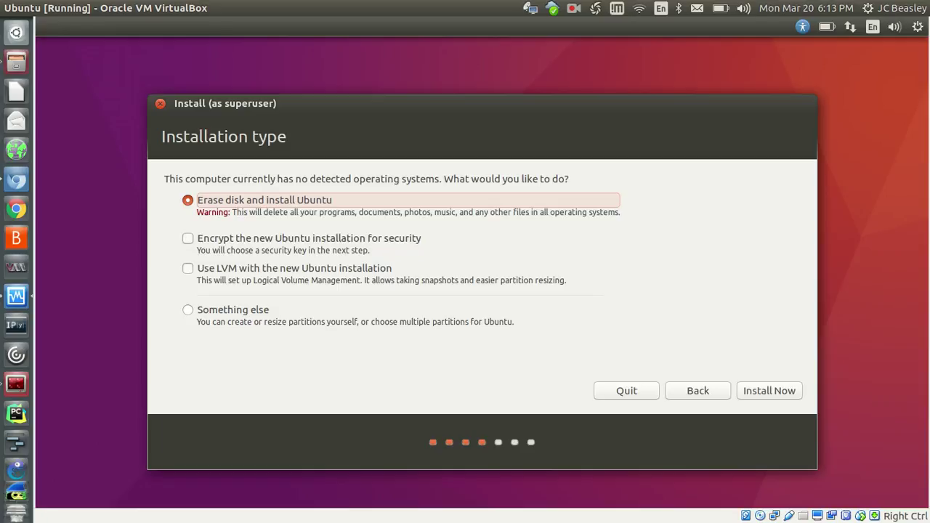
click(187, 238)
click(187, 238)
click(188, 268)
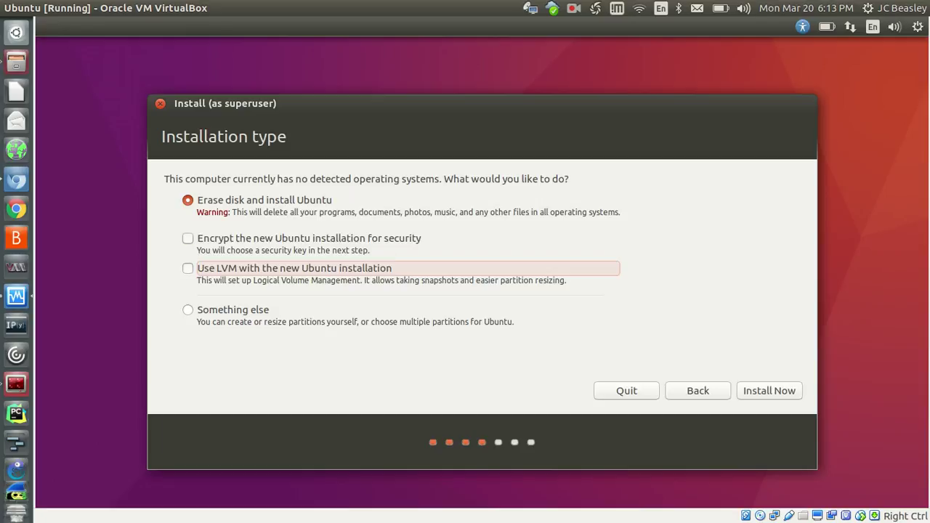
click(188, 238)
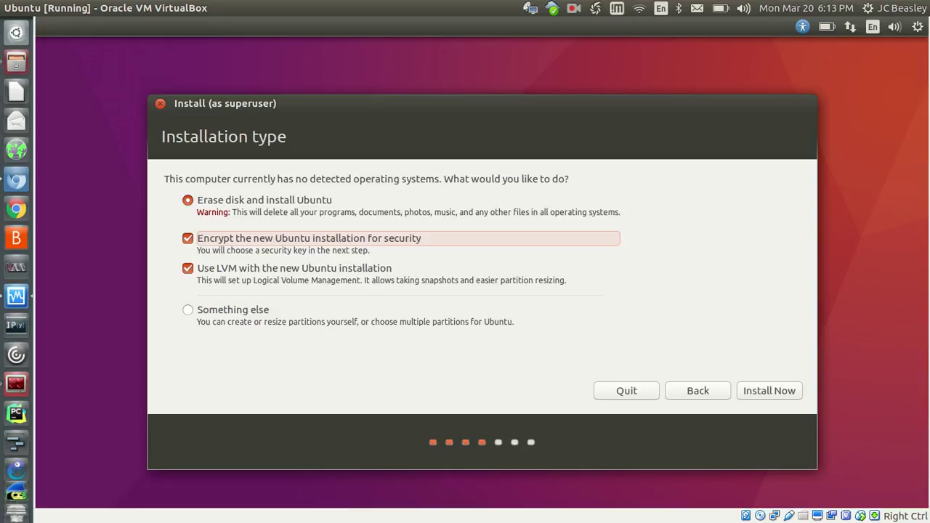
key(space)
click(188, 268)
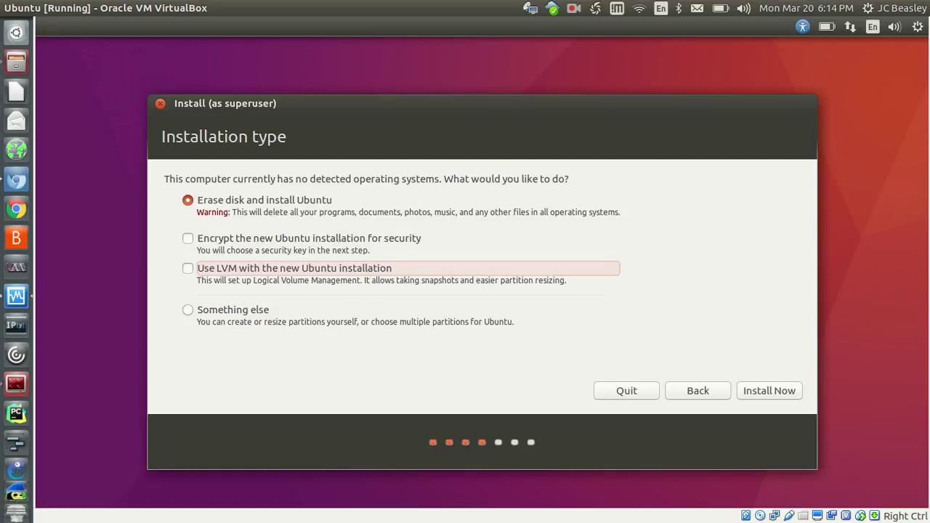
click(188, 310)
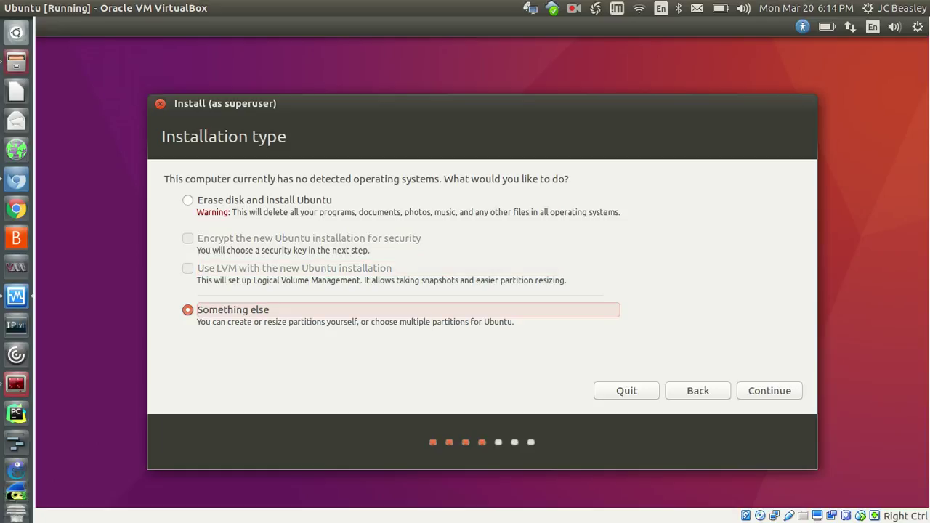
click(188, 200)
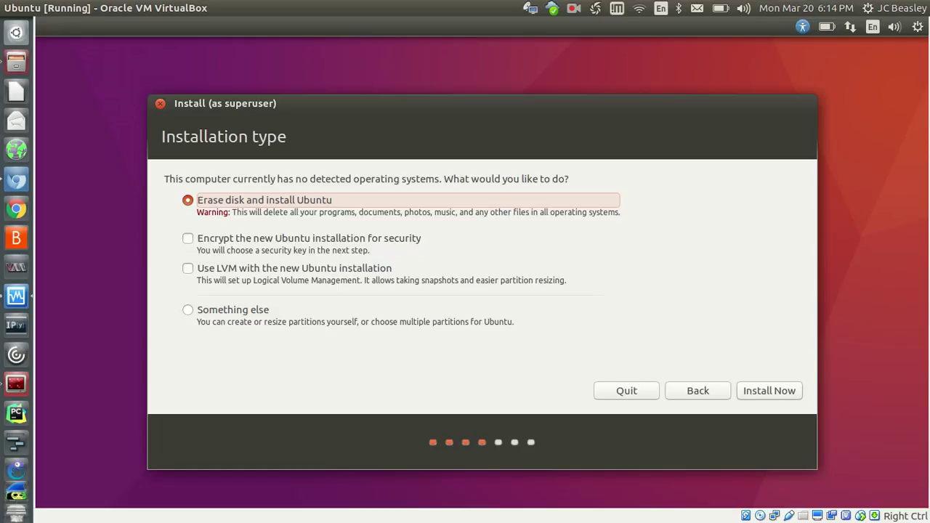
Choose Install Now with the disk erased and confirm writing the partition changes
click(769, 390)
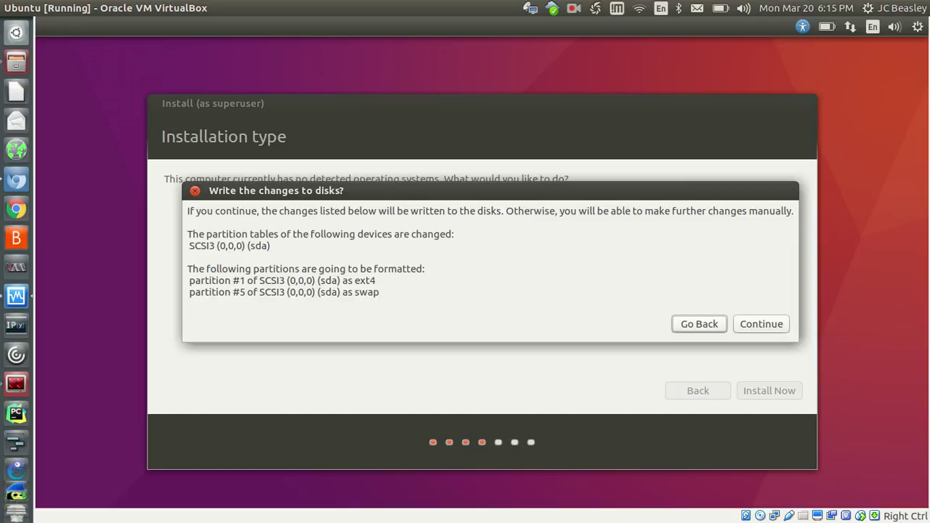
key(Return)
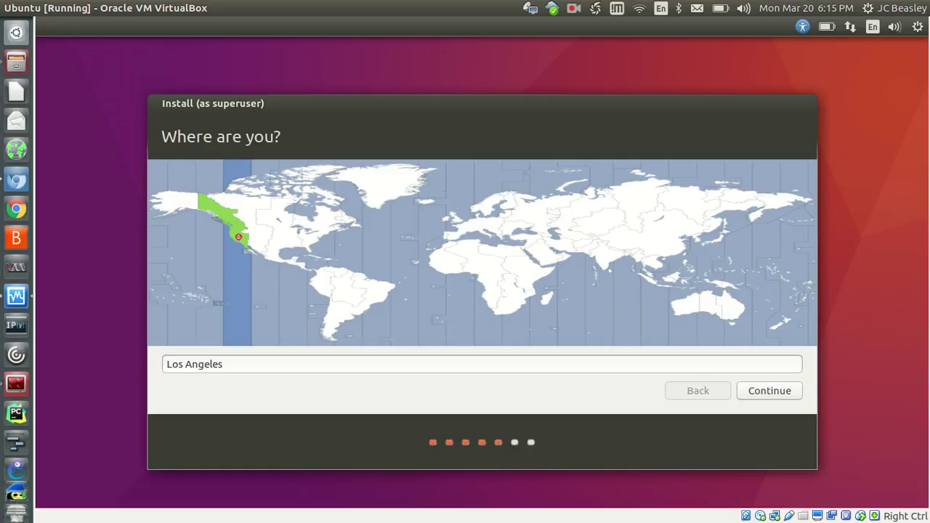
Accept Los Angeles as the location and continue
key(Return)
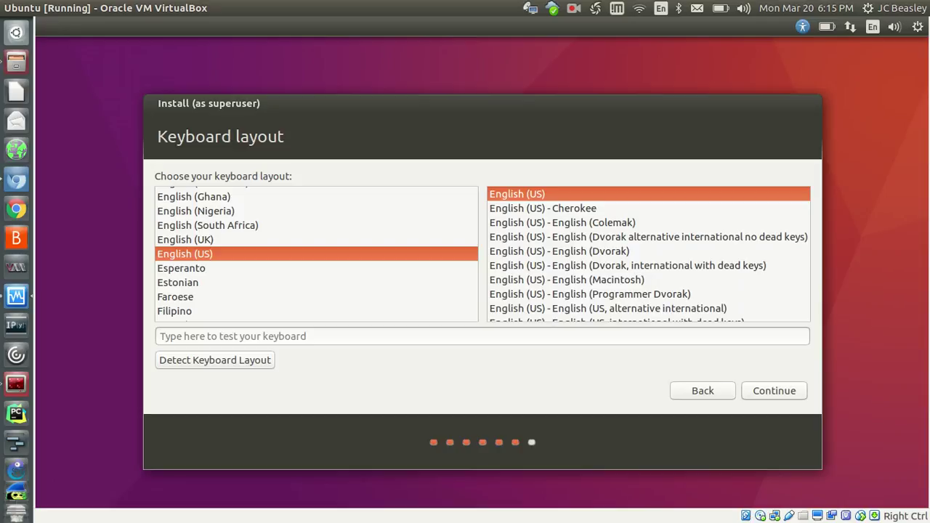
Accept the English (US) keyboard layout and continue
key(Return)
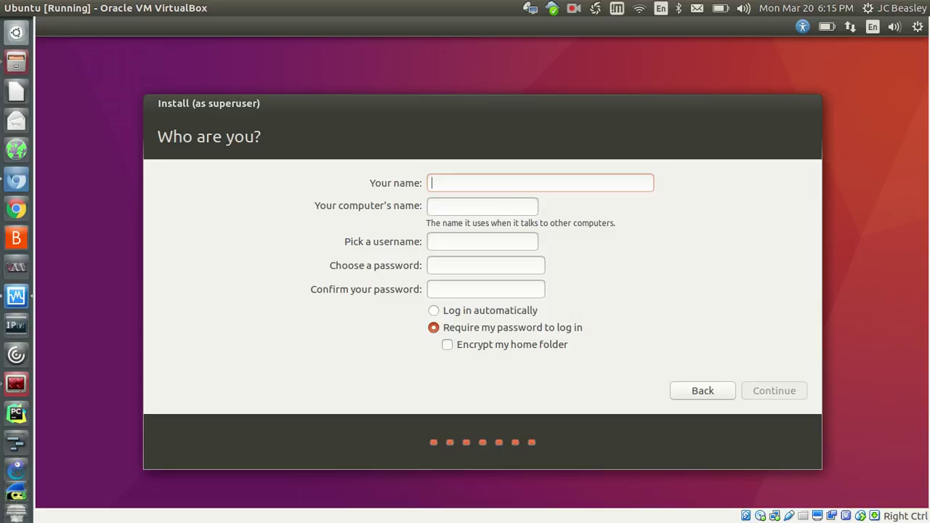
Enter the user's full name, check the auto-filled username, and start typing a password
text(T)
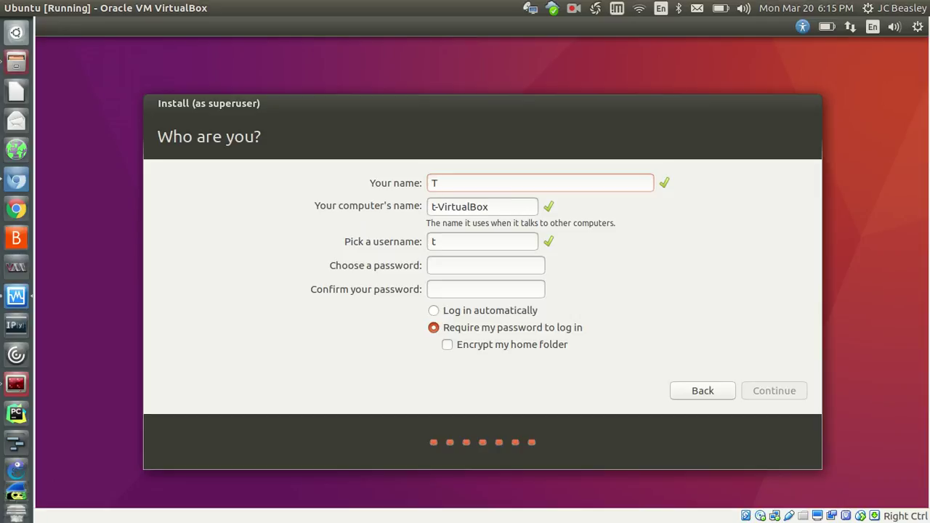
text(est)
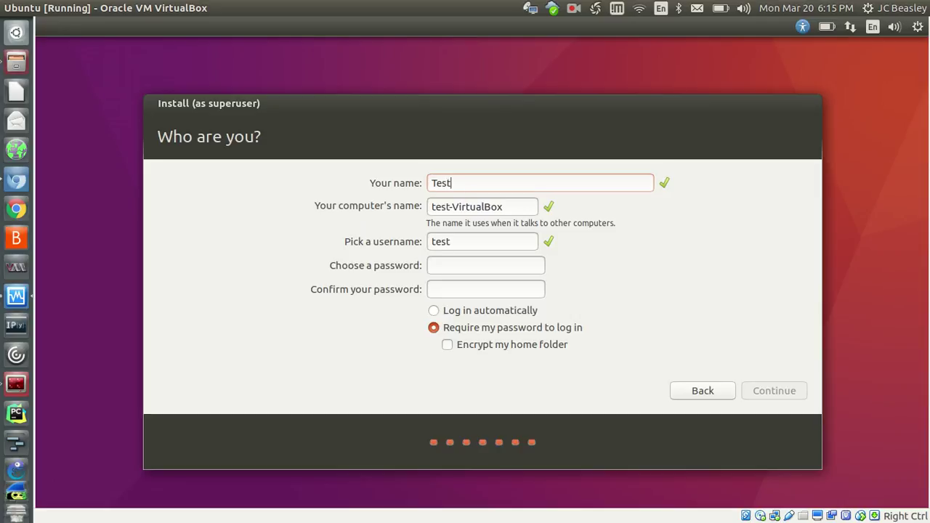
text( Me)
click(451, 241)
key(Left)
key(Left)
key(Right)
key(Right)
key(Tab)
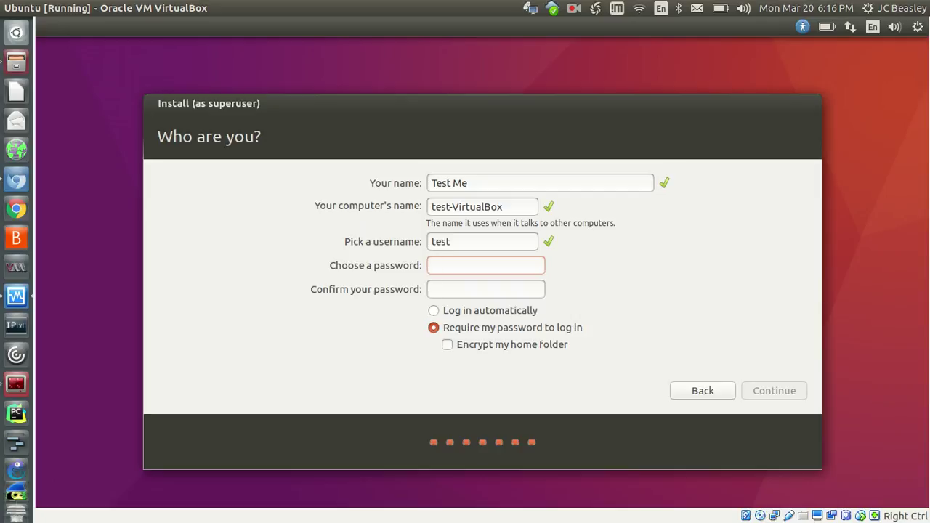
text(password)
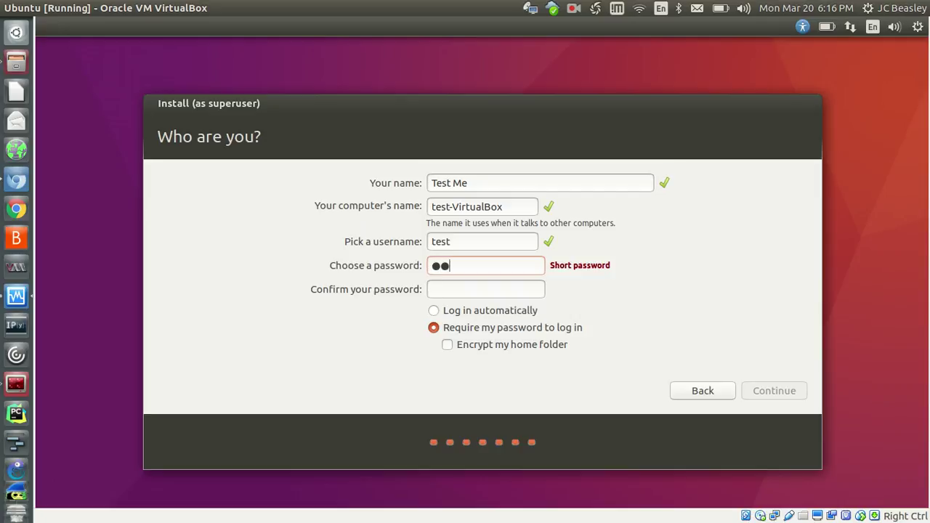
Retype the account password in the confirm field and submit the details to begin the Ubuntu installation
click(485, 289)
text(password)
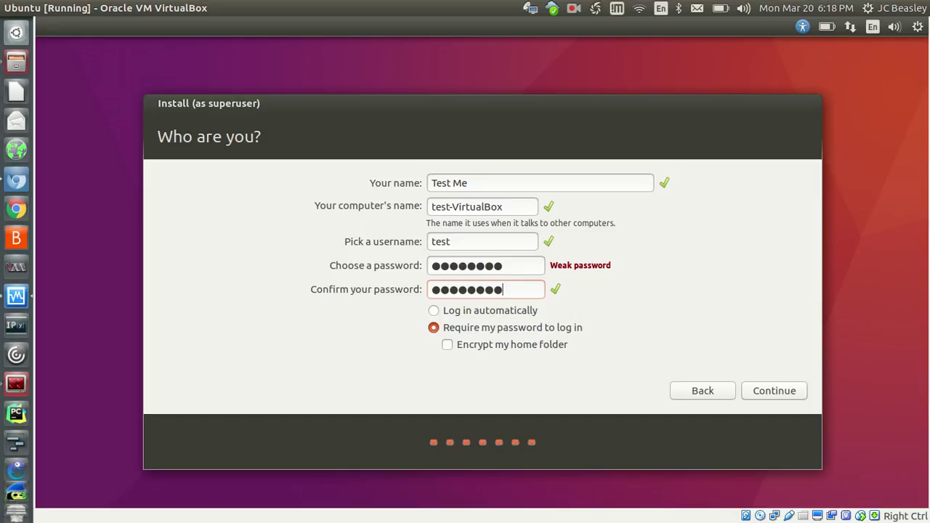
key(Return)
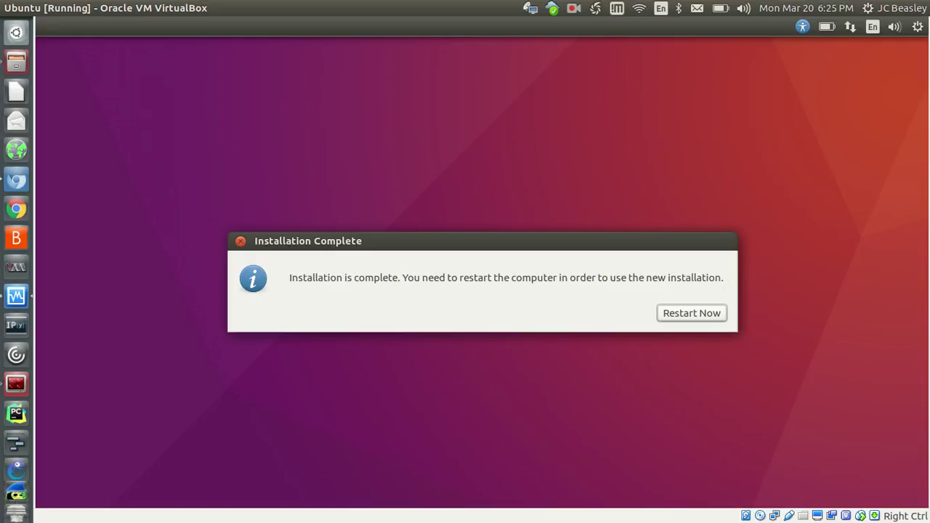
Choose Restart Now after installation and confirm the 'remove the installation medium' prompt to reboot
drag(482, 242, 476, 213)
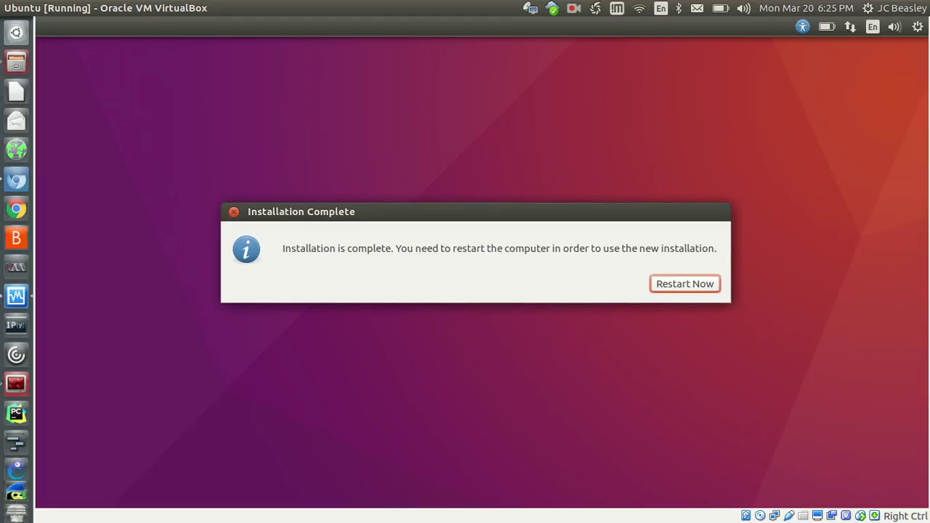
key(Return)
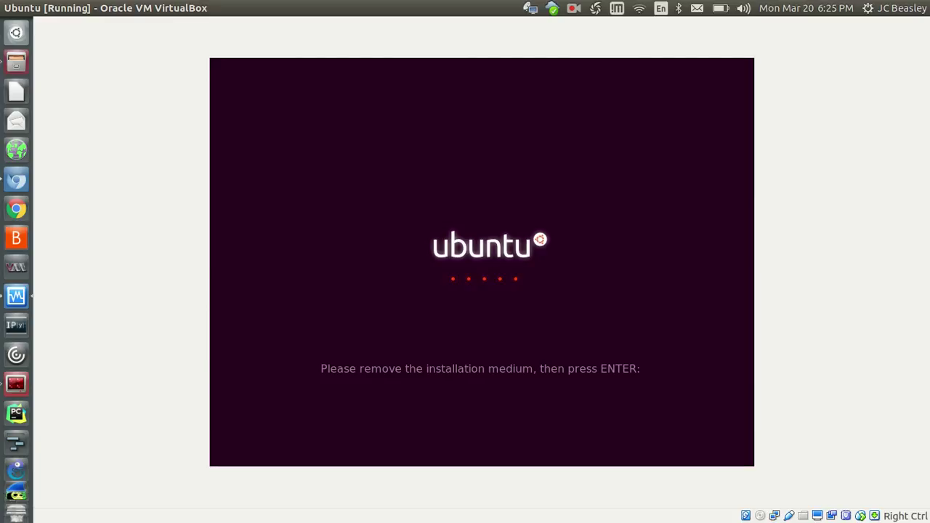
key(Return)
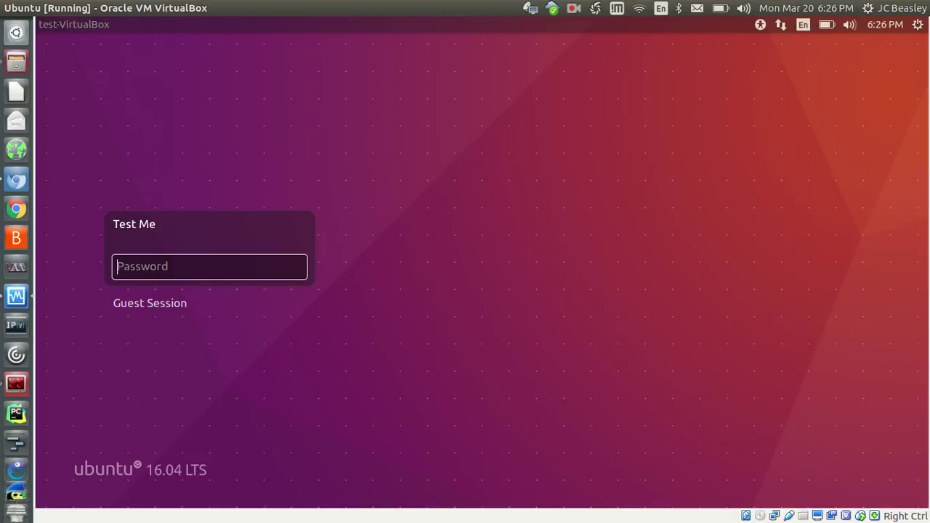
Enter the user's account password at the Ubuntu login greeter to reach the Unity desktop
text(•••••••••)
key(Return)
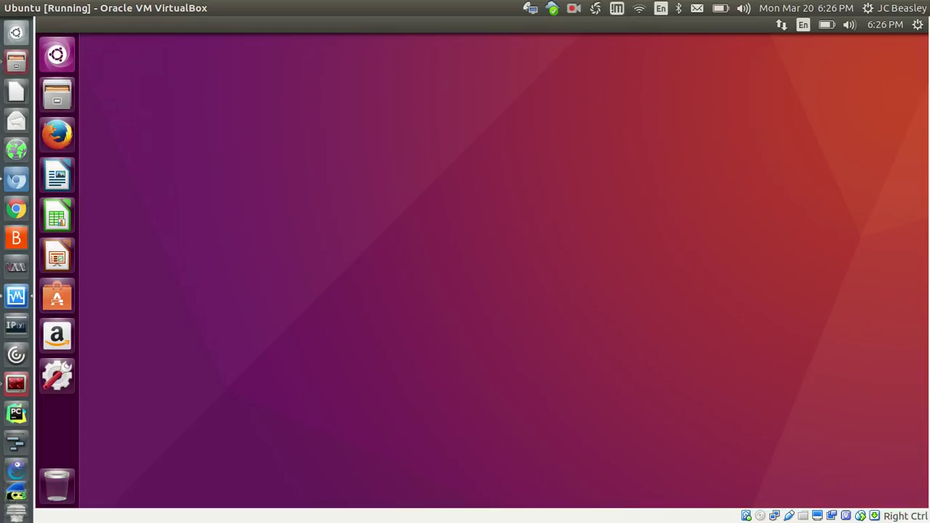
key(super)
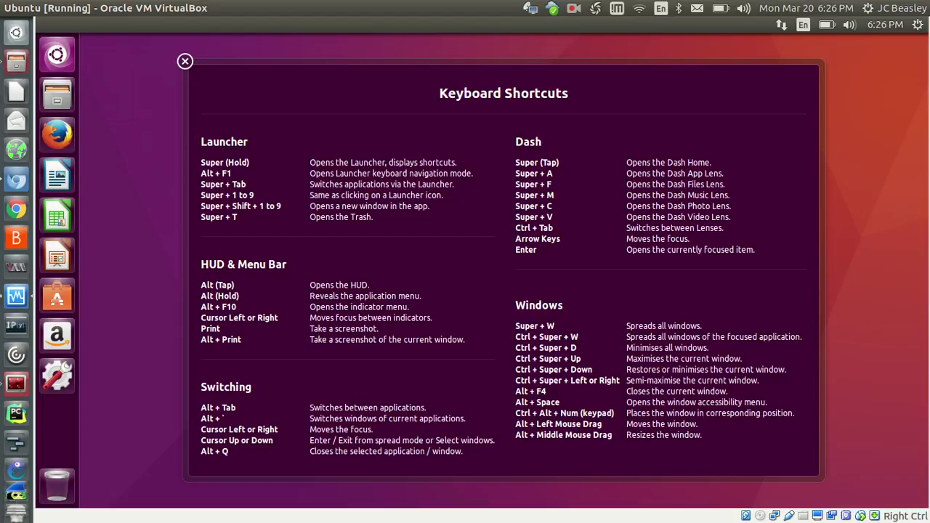
key(super)
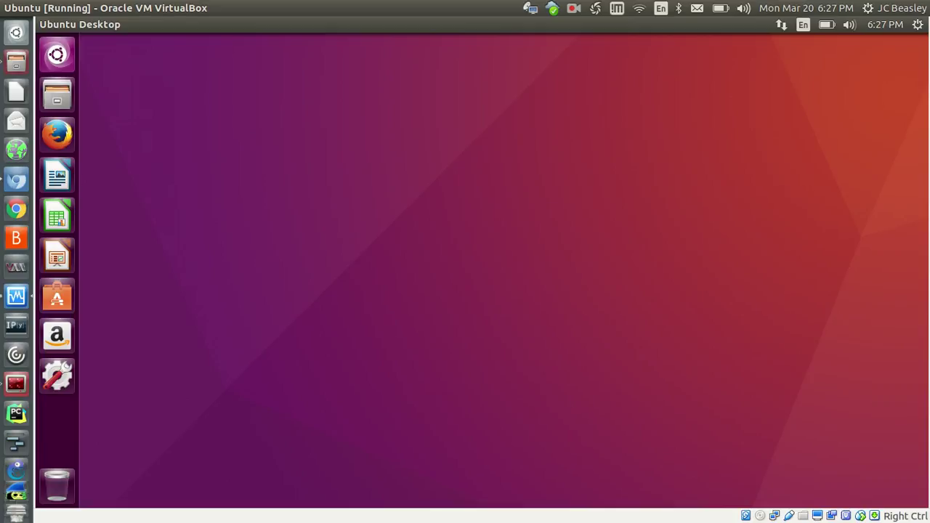
click(573, 8)
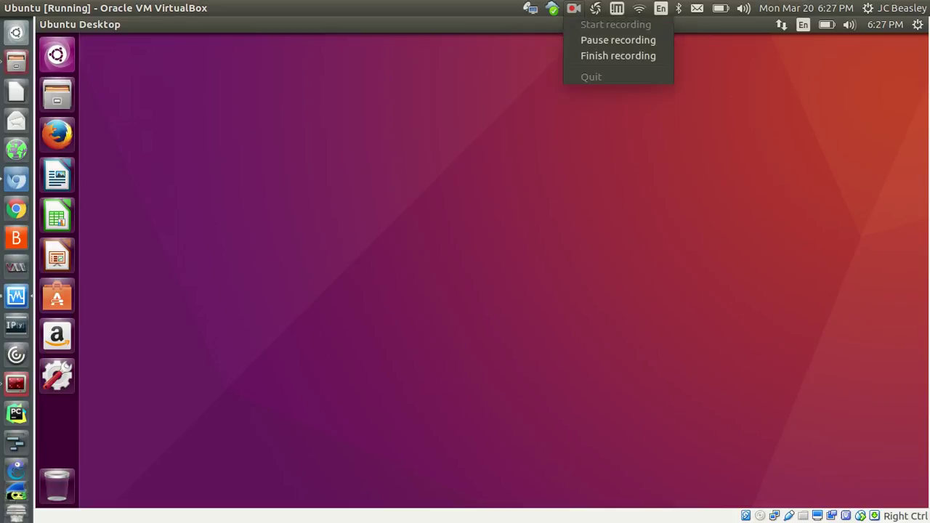